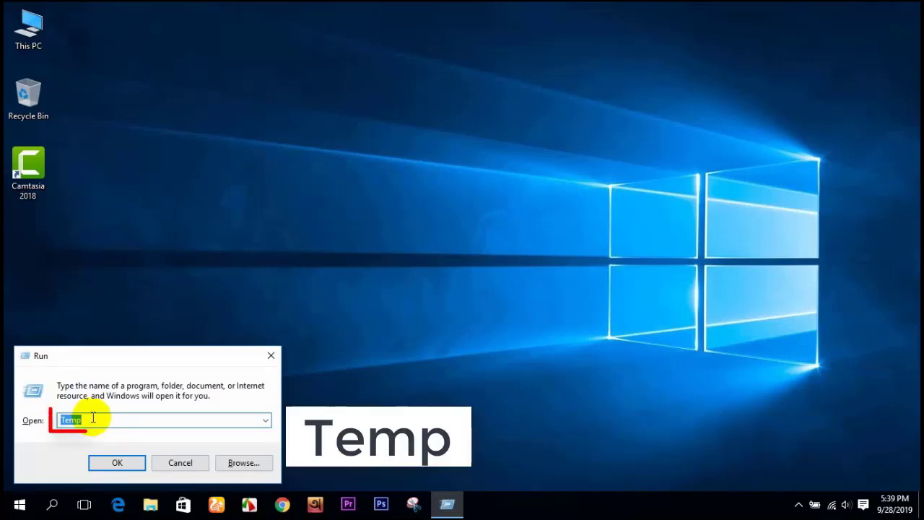
Open the Windows Temp folder with the Run command "Temp" and grant permanent access to it
text(Tem)
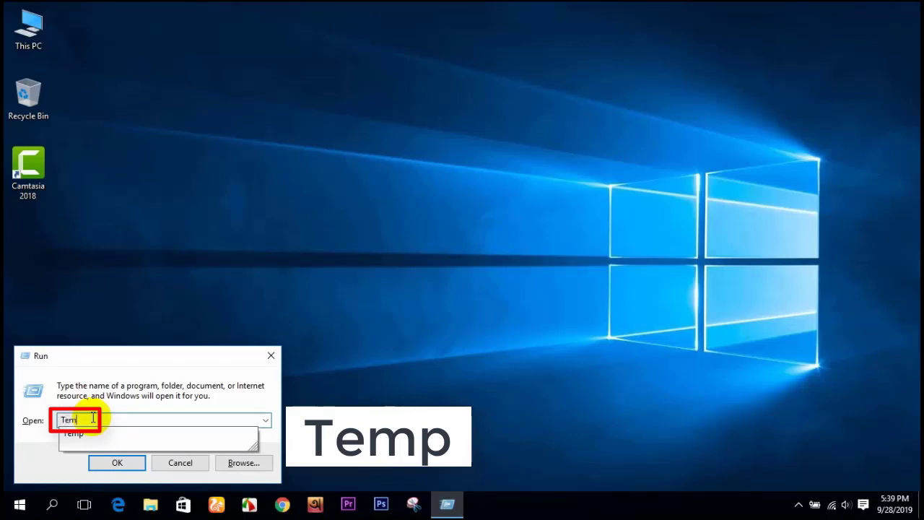
text(p)
click(137, 463)
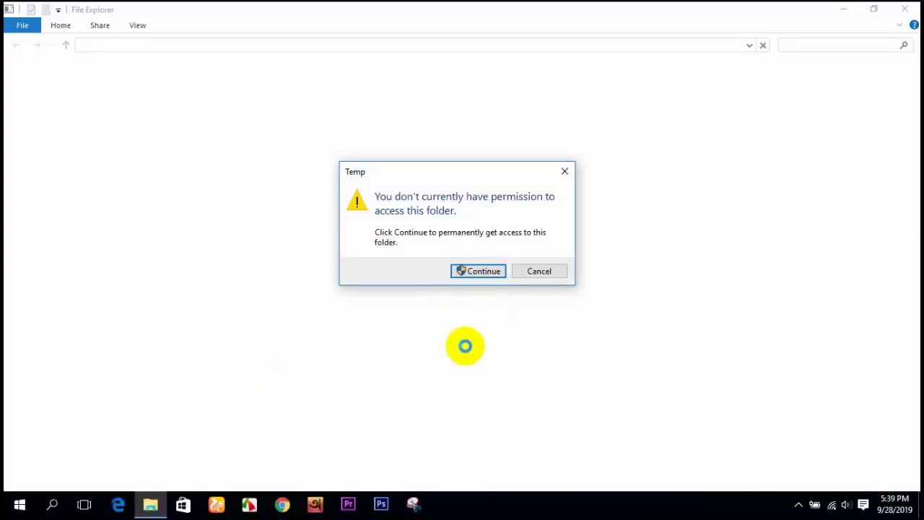
click(482, 271)
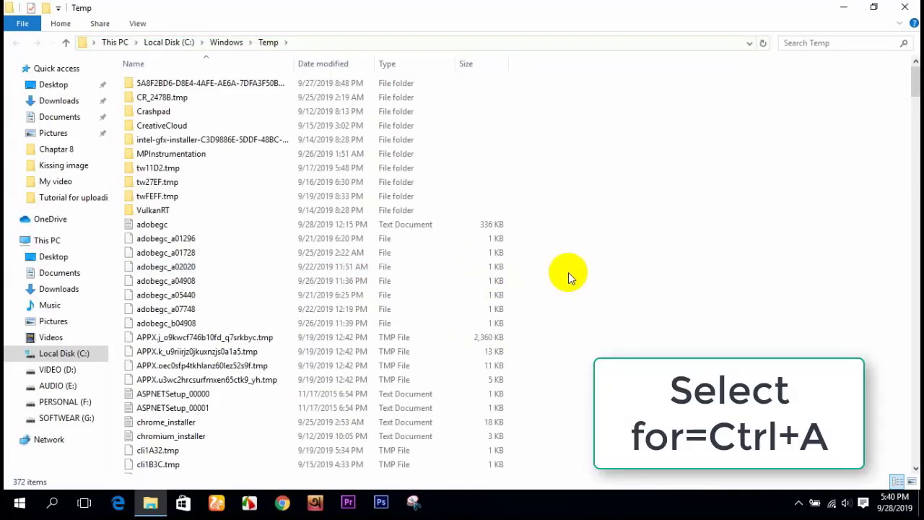
Delete everything in the Windows Temp folder, granting administrator permission for all current items, and close the folder
key(ctrl+a)
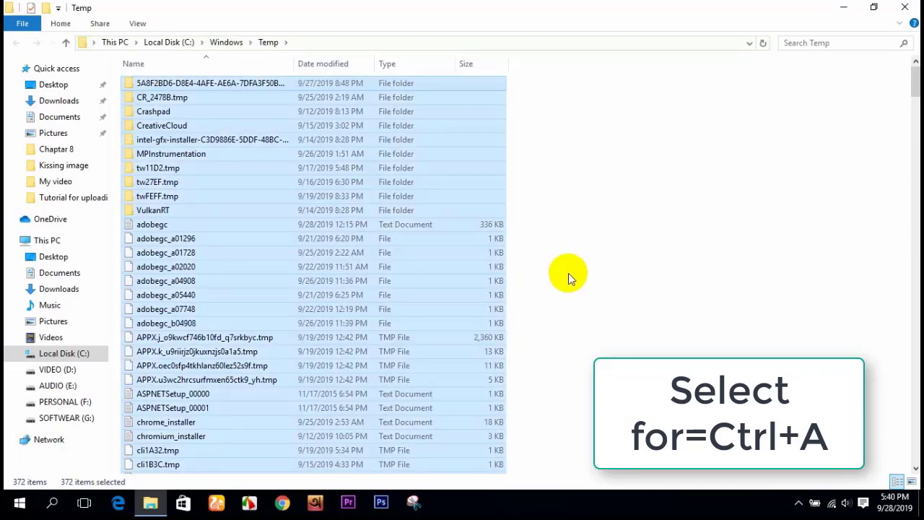
key(Delete)
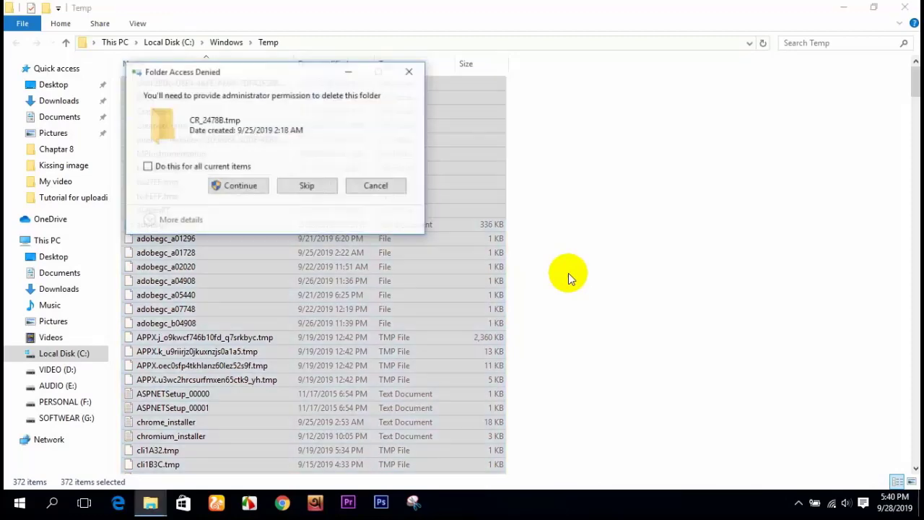
click(238, 185)
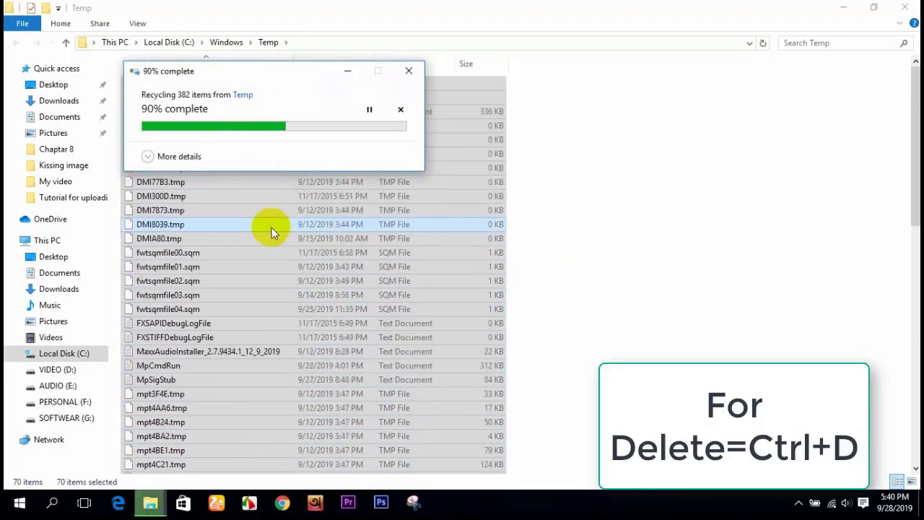
click(306, 217)
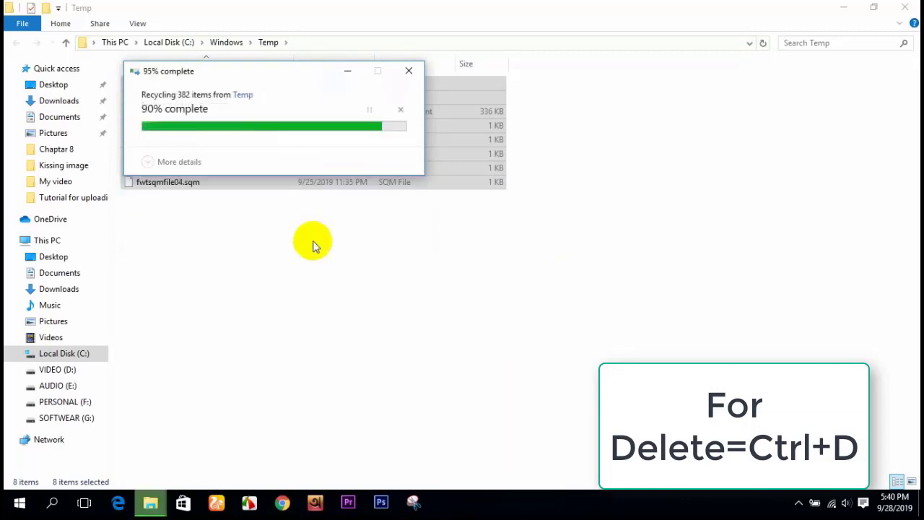
click(253, 189)
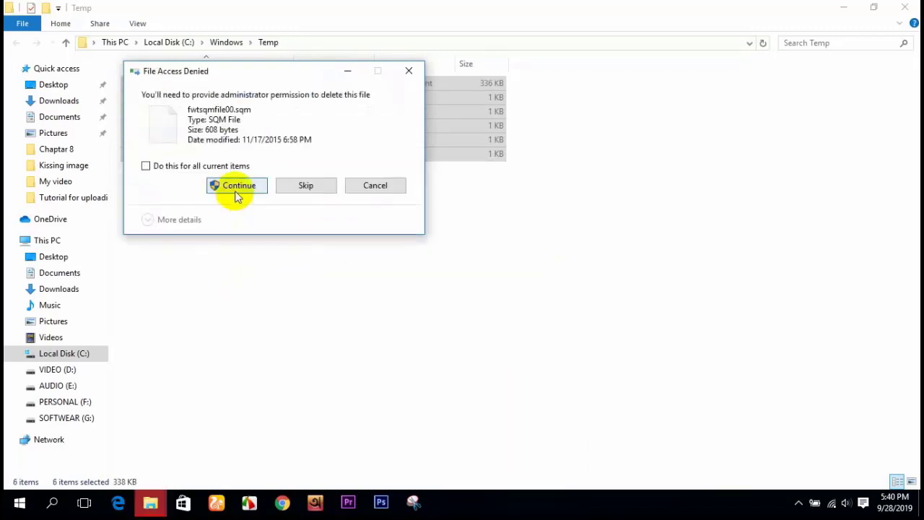
click(238, 189)
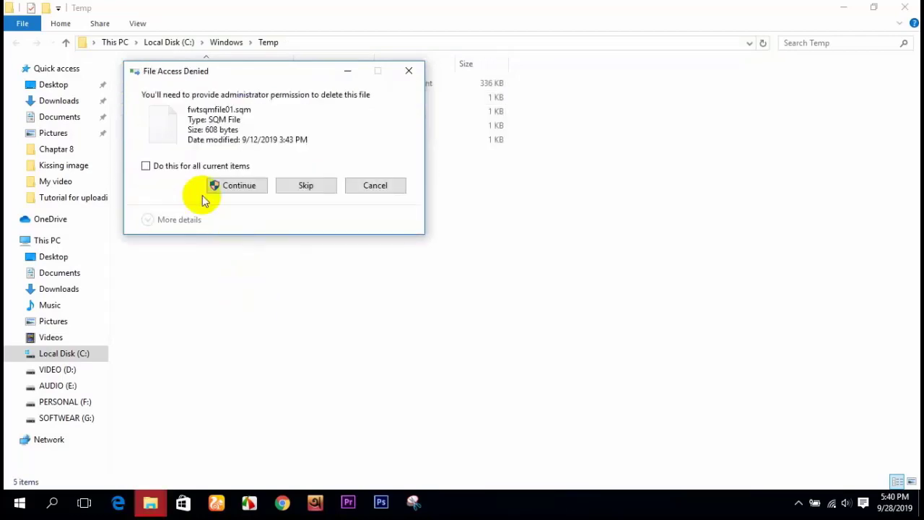
click(146, 166)
click(238, 188)
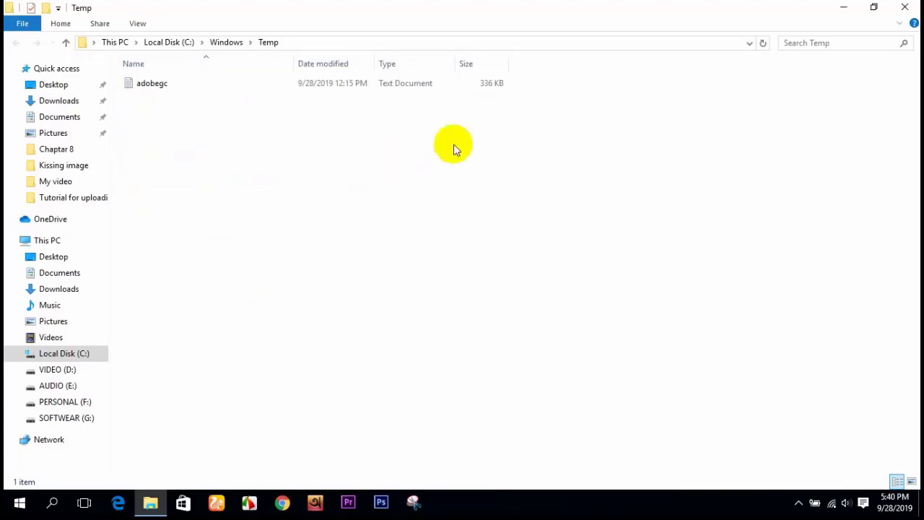
click(904, 9)
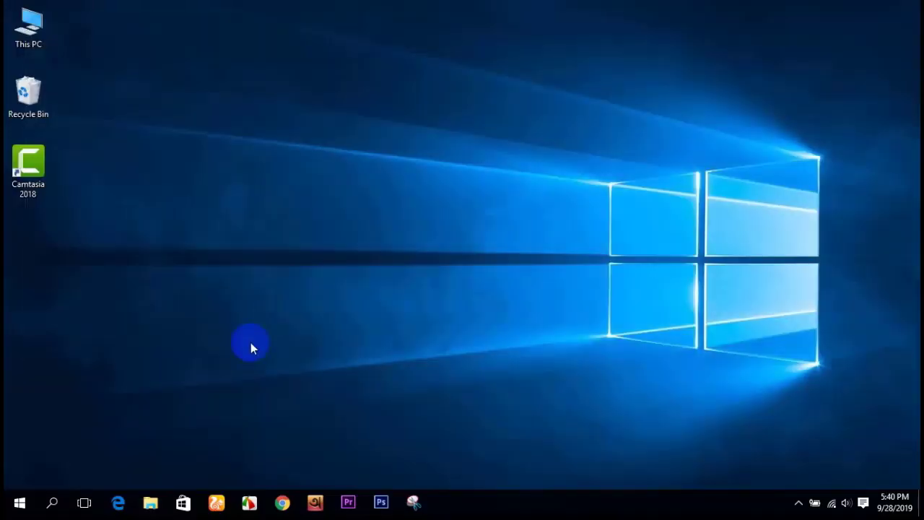
Find and launch the Run dialog and open the user's temporary files folder with "%Temp%"
click(52, 503)
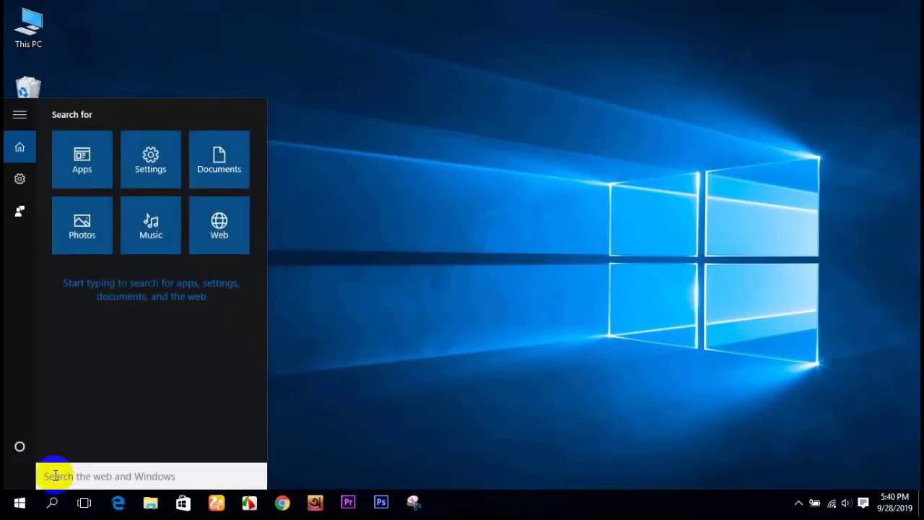
text(run)
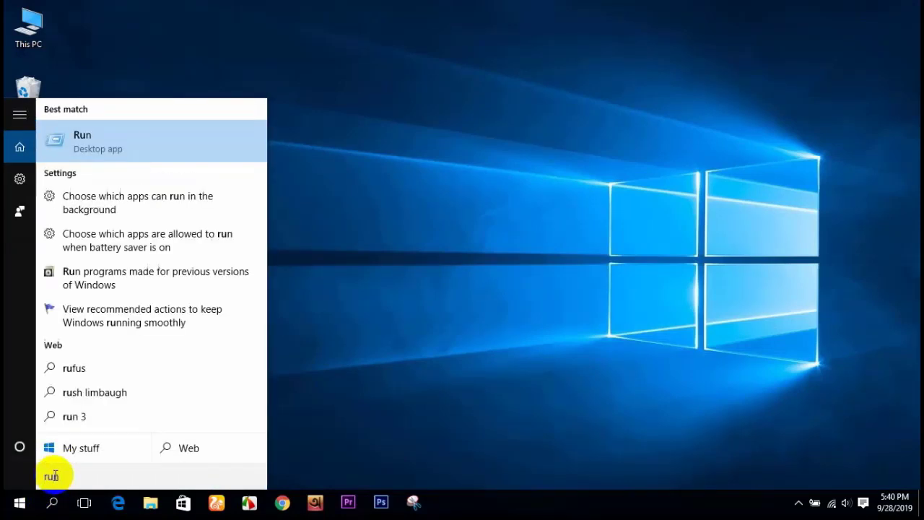
key(Return)
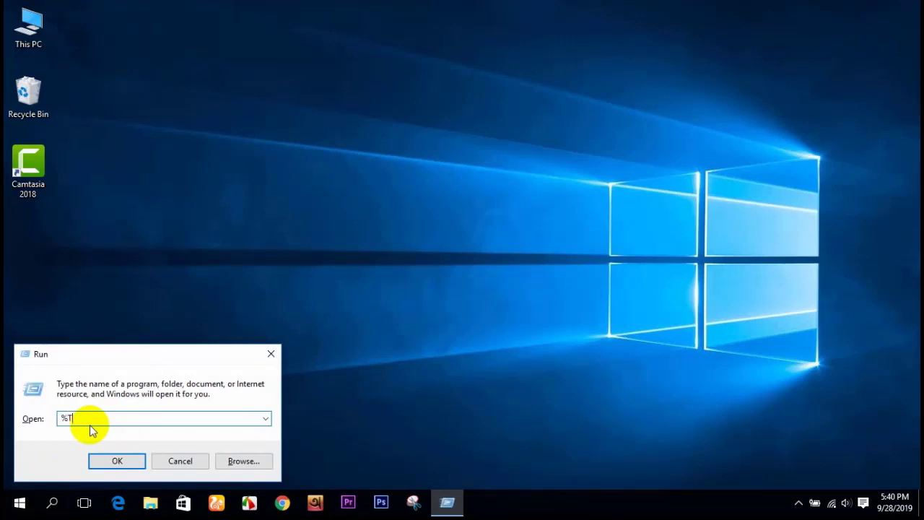
text(%Temp)
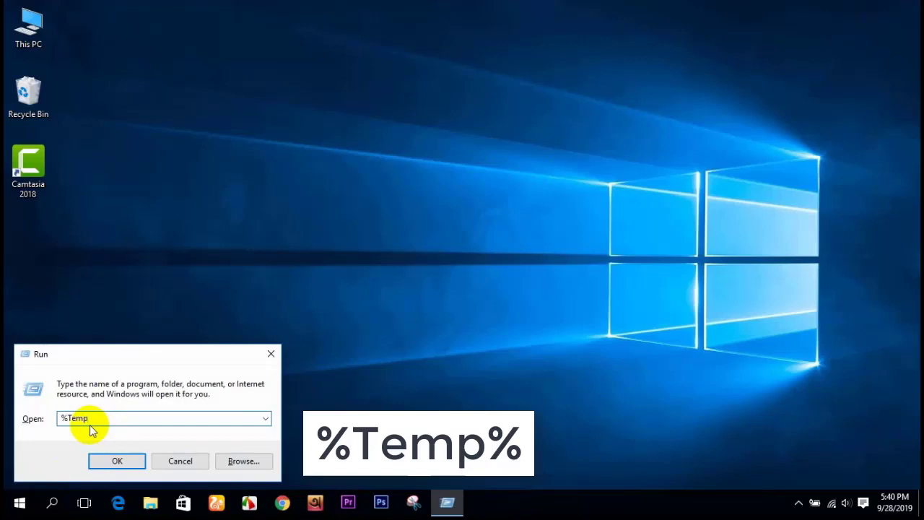
text(%)
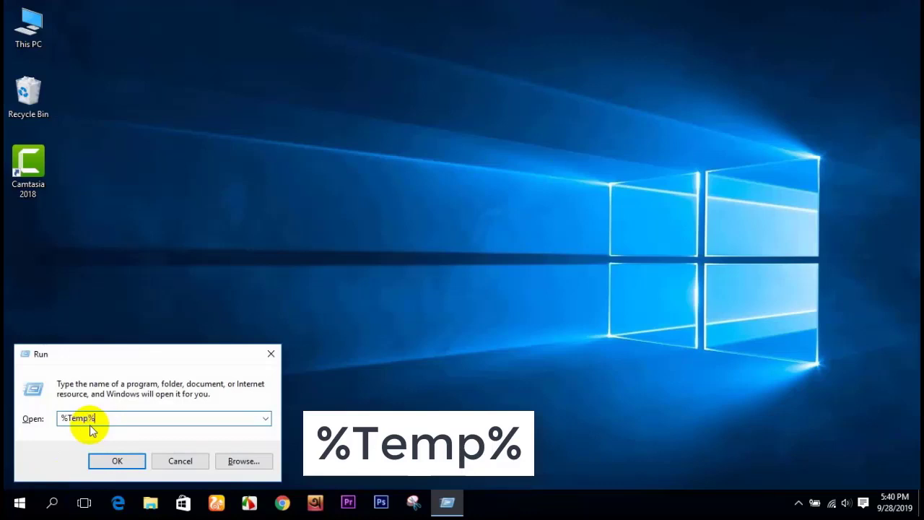
click(119, 461)
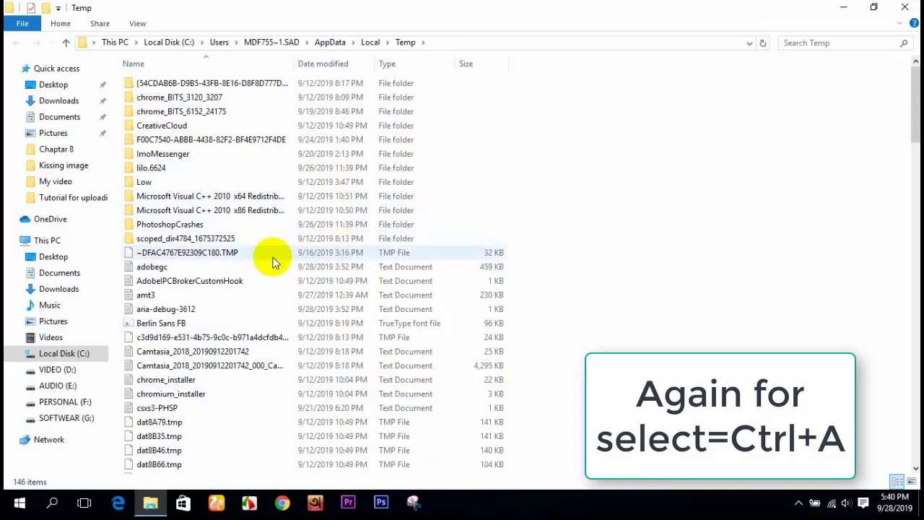
Delete everything in the user's Temp folder, skipping all files in use, and close the folder
key(ctrl+a)
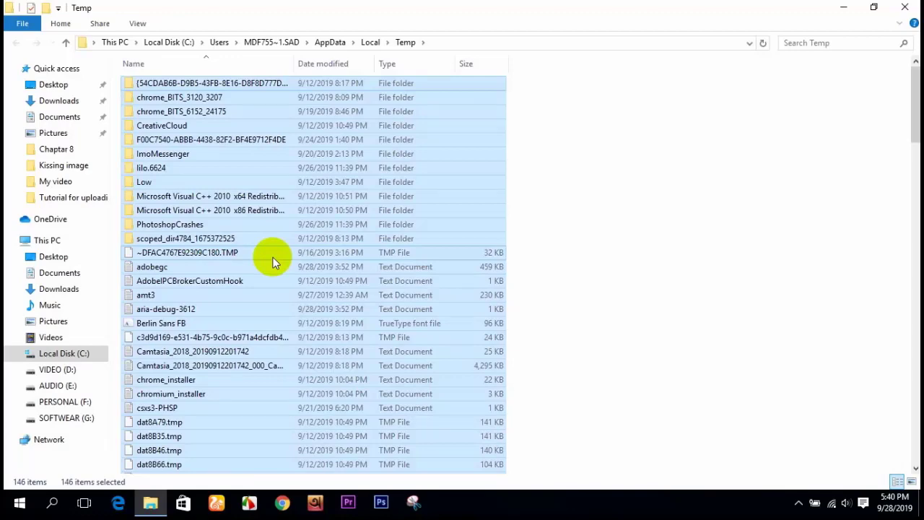
key(ctrl+d)
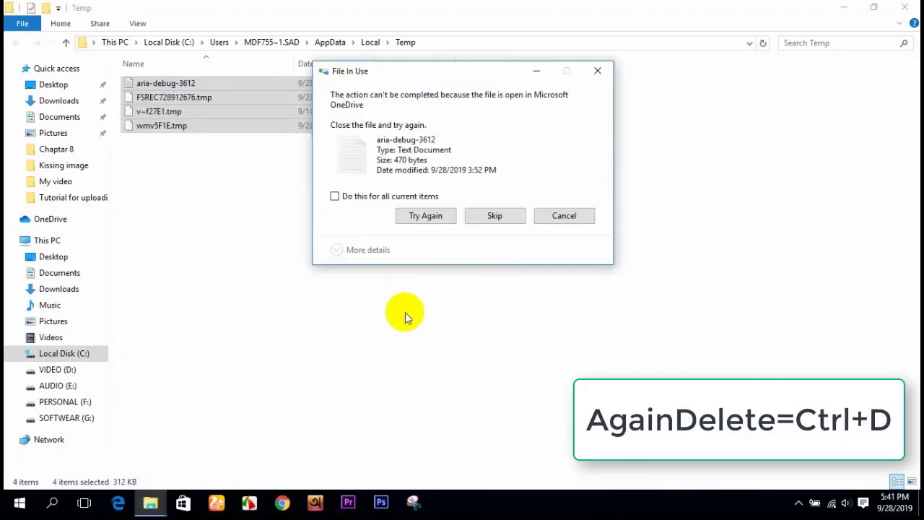
click(335, 195)
click(495, 218)
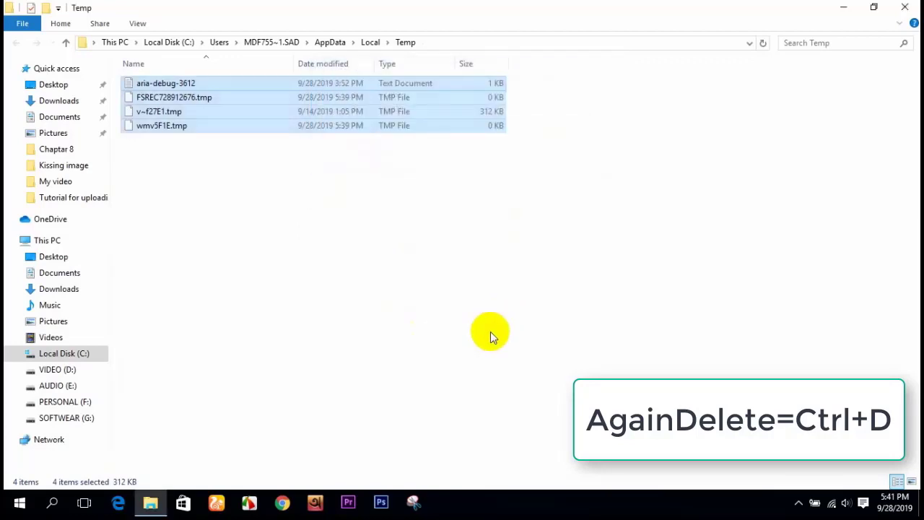
click(907, 9)
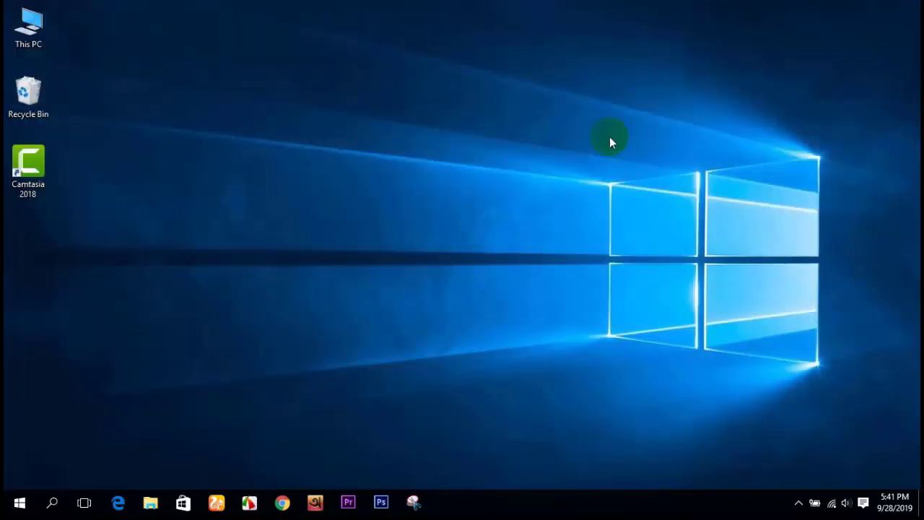
Launch the Run dialog, open the Prefetch folder with "prefetch" and grant permanent access to it
click(52, 500)
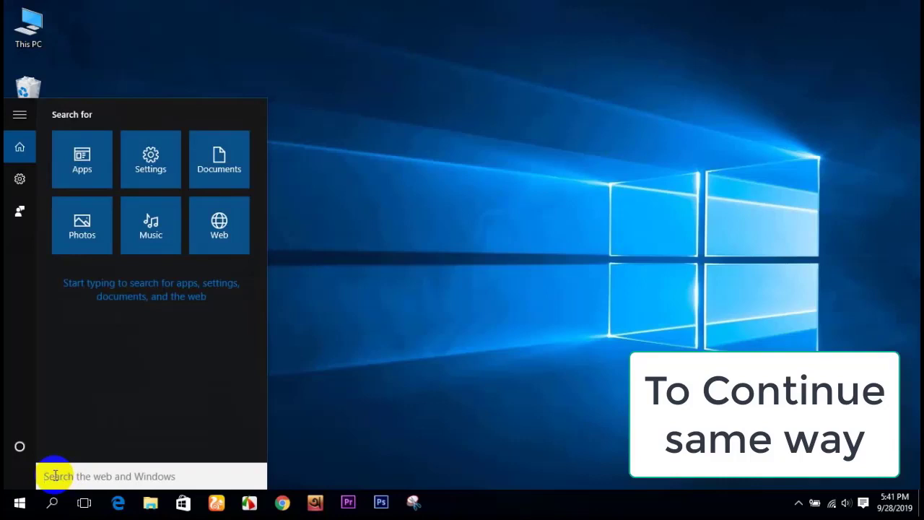
text(run)
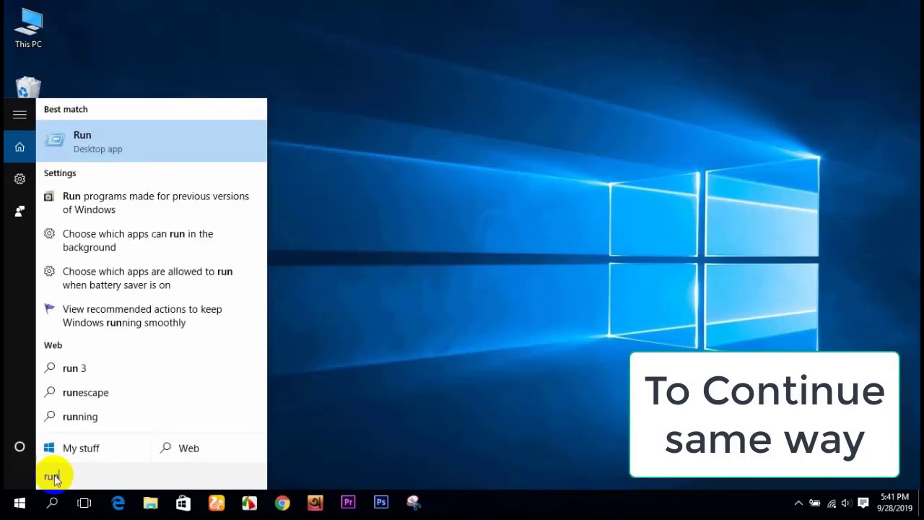
key(Return)
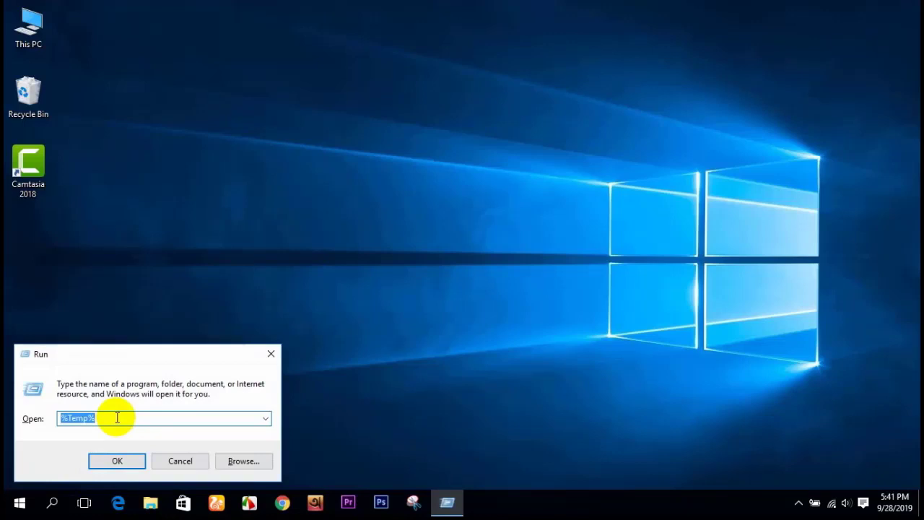
text(prefetch)
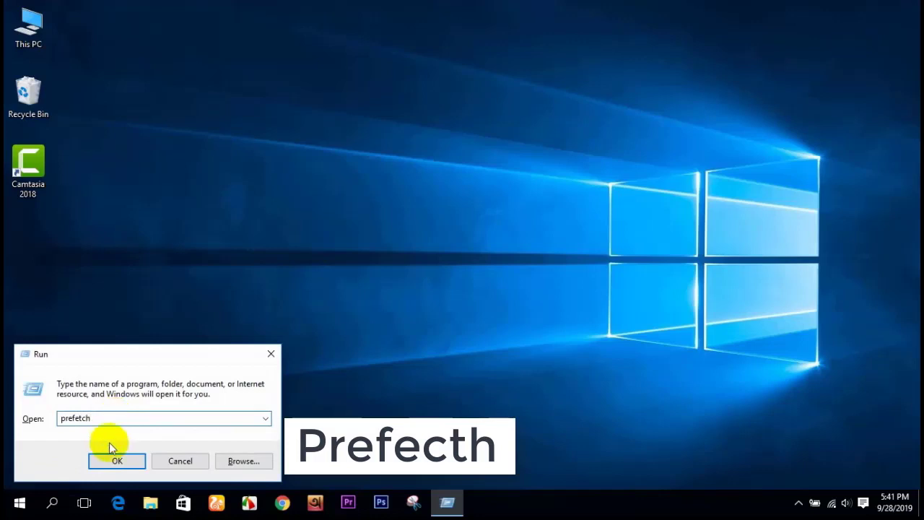
click(120, 466)
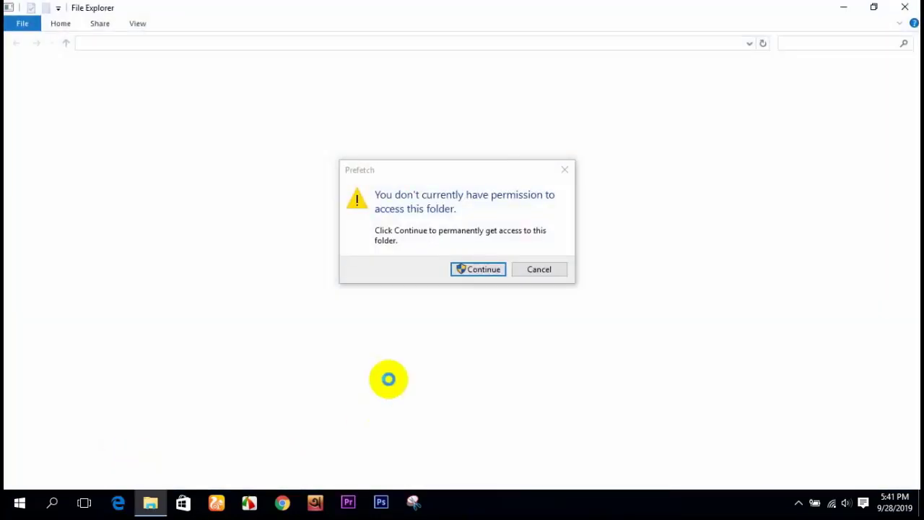
click(479, 269)
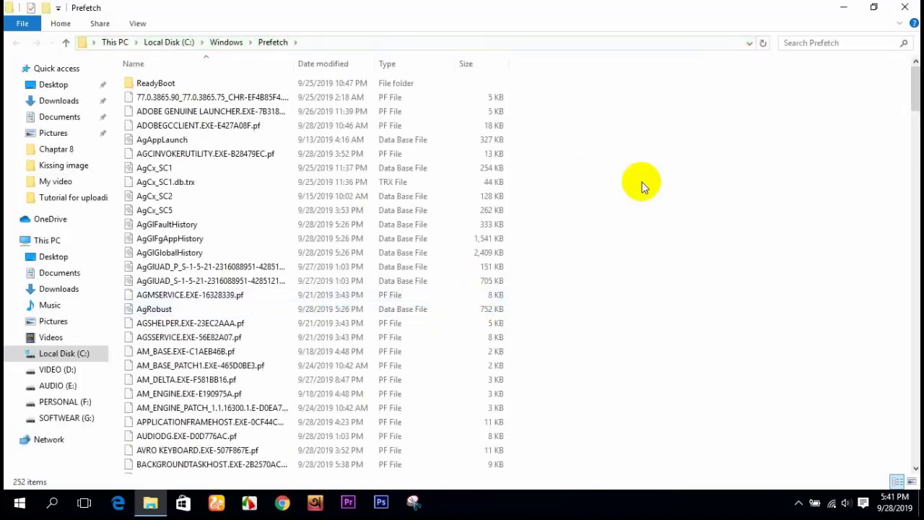
Delete everything in the Prefetch folder, skipping all files in use, and close the folder
key(ctrl+a)
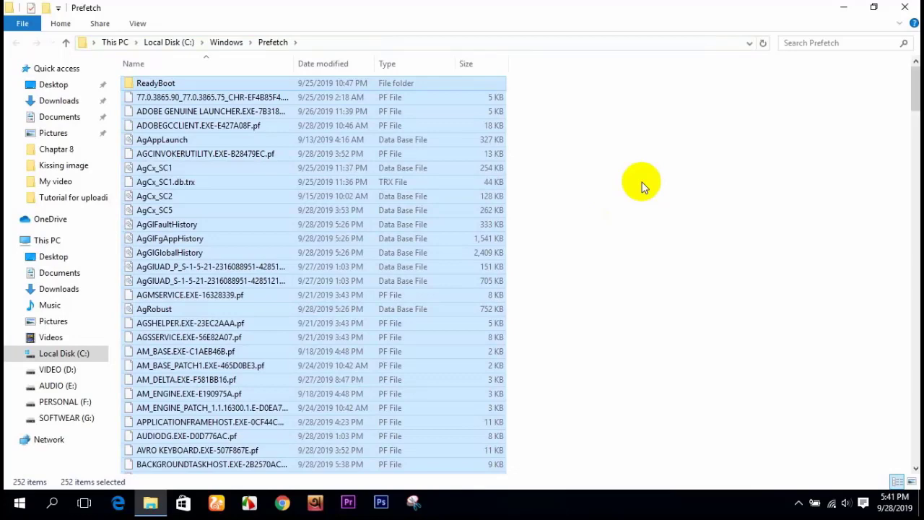
key(Delete)
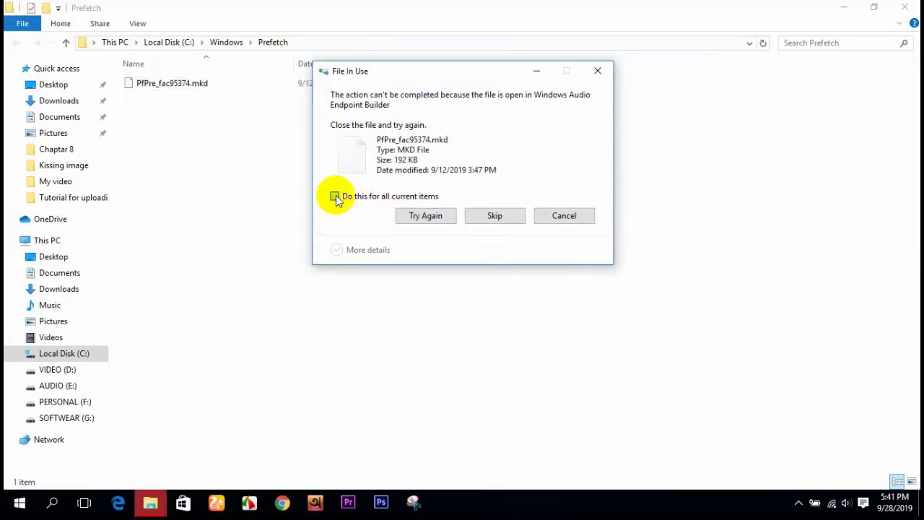
click(335, 197)
click(493, 217)
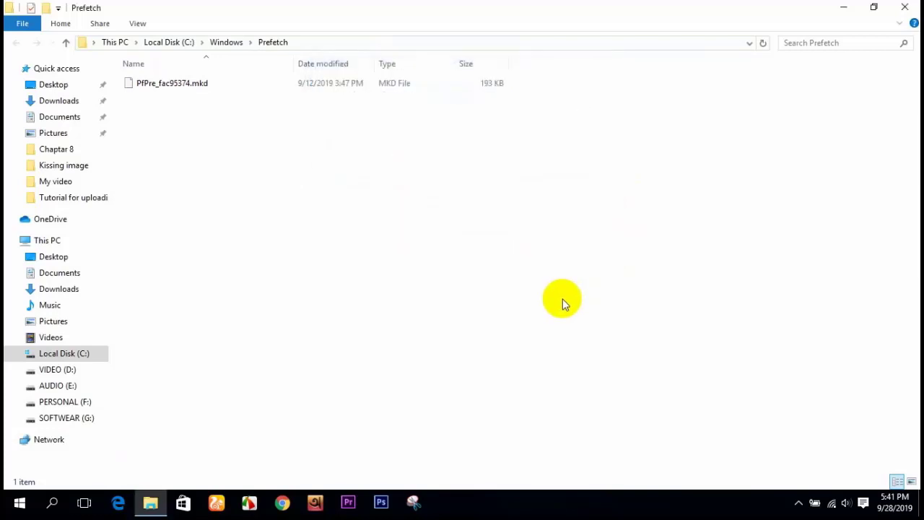
click(906, 8)
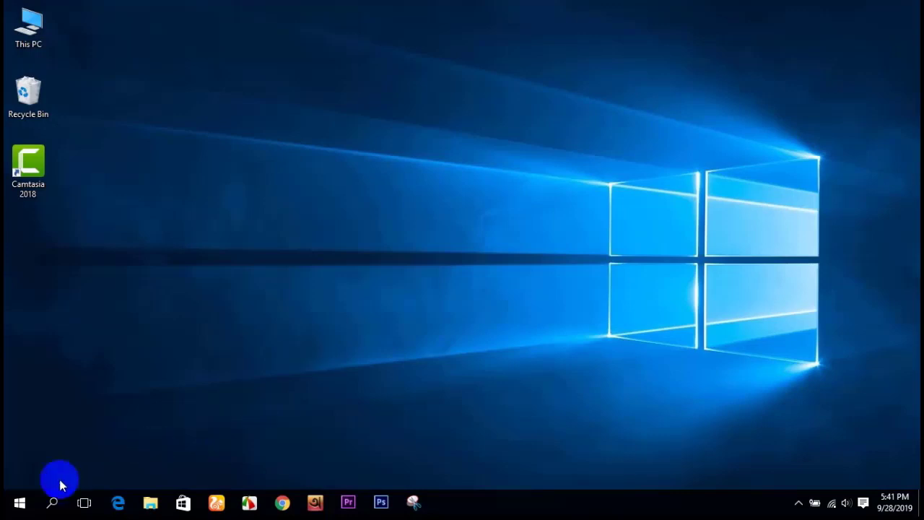
Launch the Run dialog and open the recent items folder with "Recent"
click(52, 502)
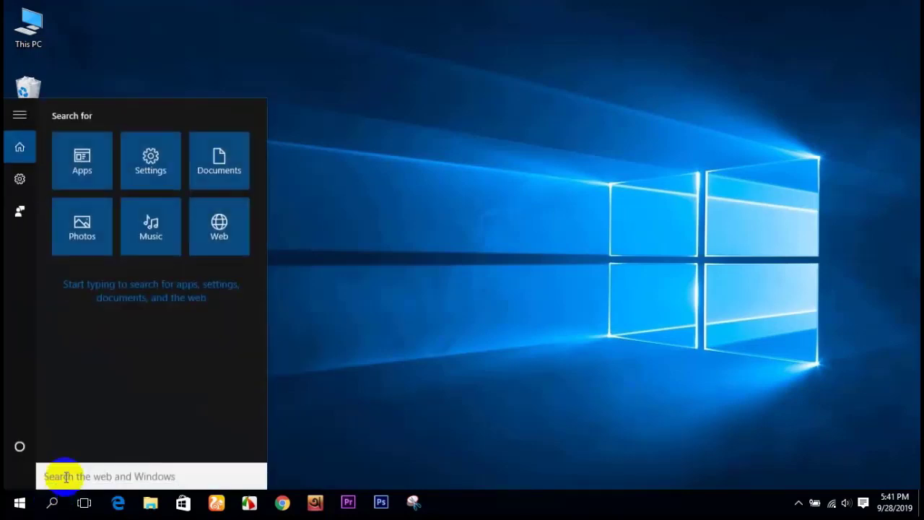
text(run)
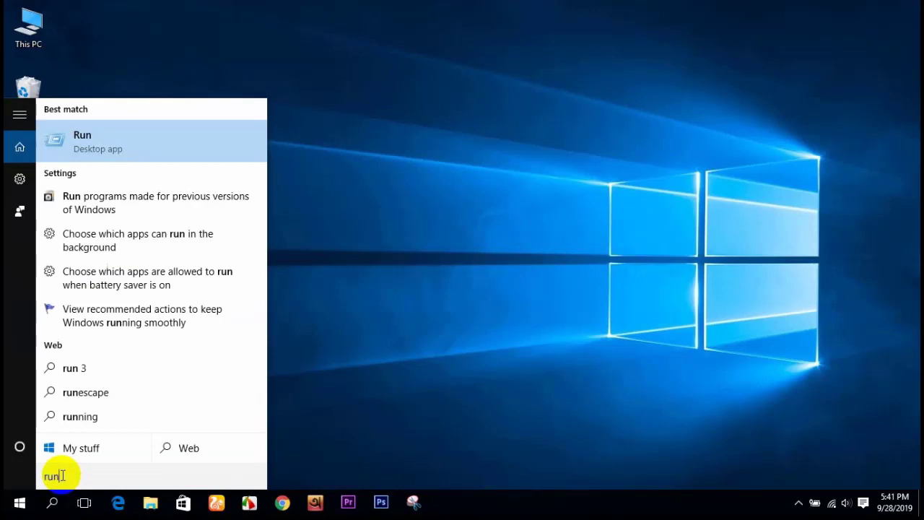
key(Return)
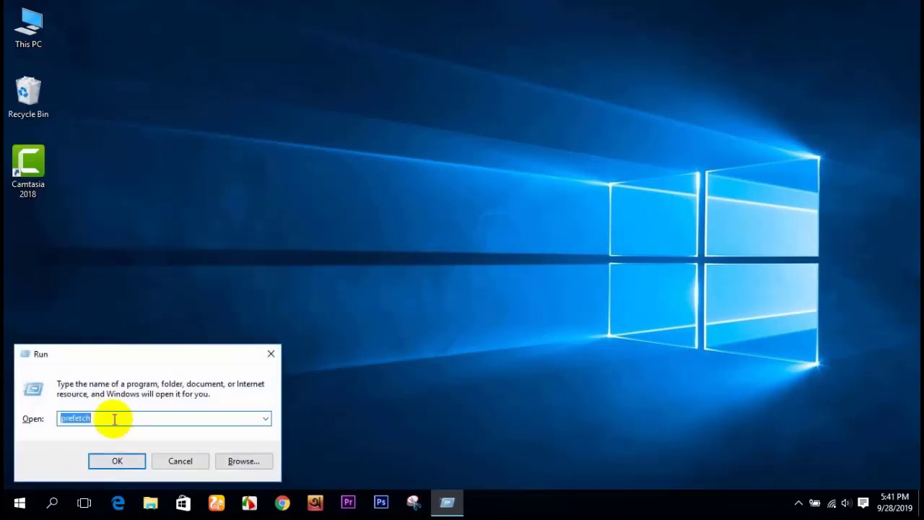
text(R)
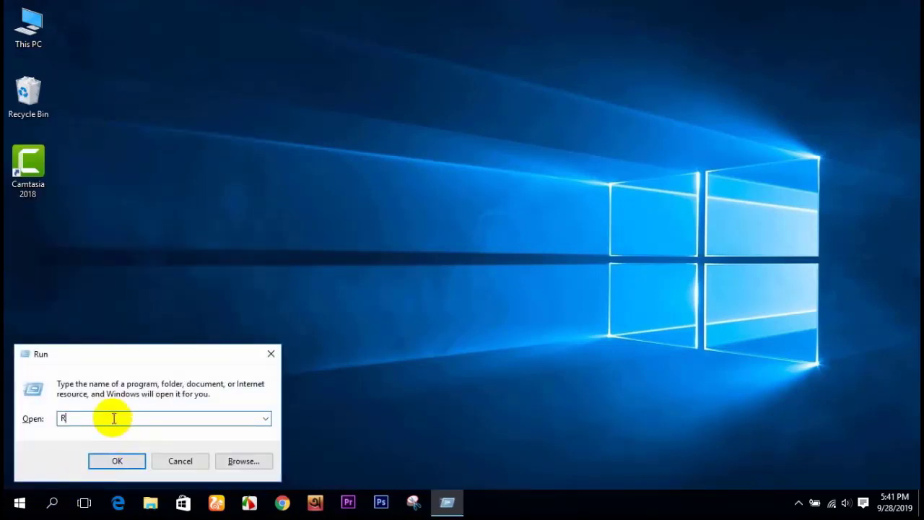
text(ecent)
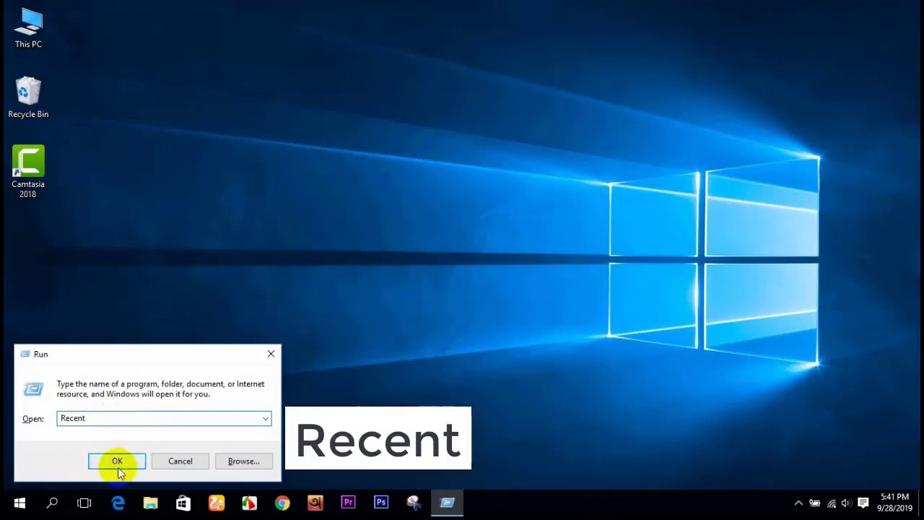
click(118, 466)
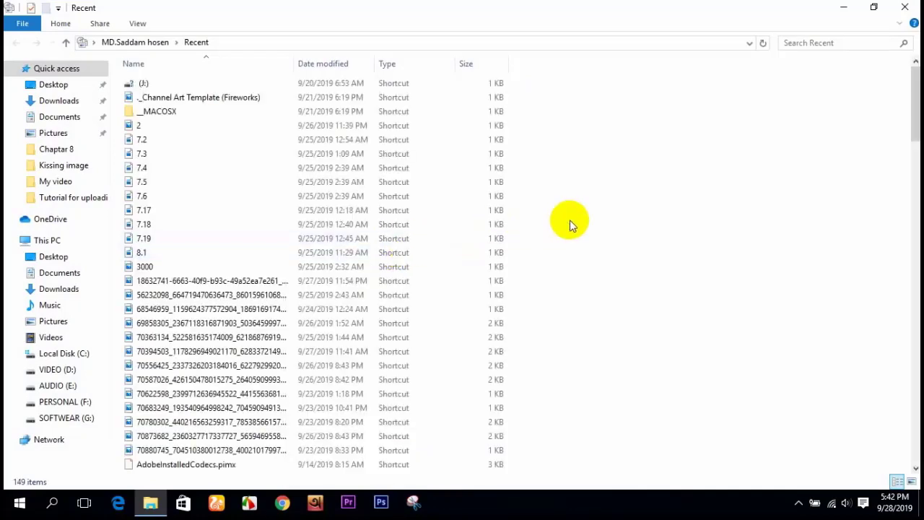
Delete everything in the Recent folder and close the folder
key(ctrl+a)
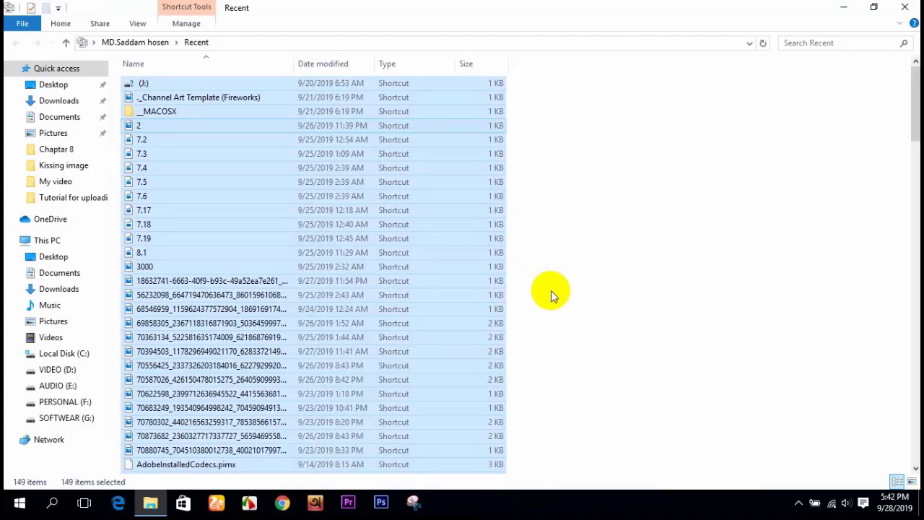
click(905, 8)
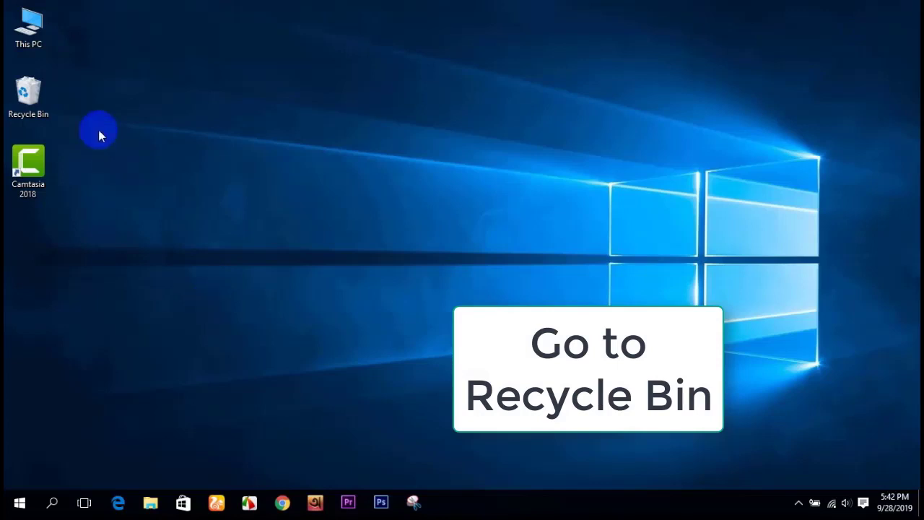
Empty the Recycle Bin, permanently deleting all items and granting administrator permission for all current items
click(27, 89)
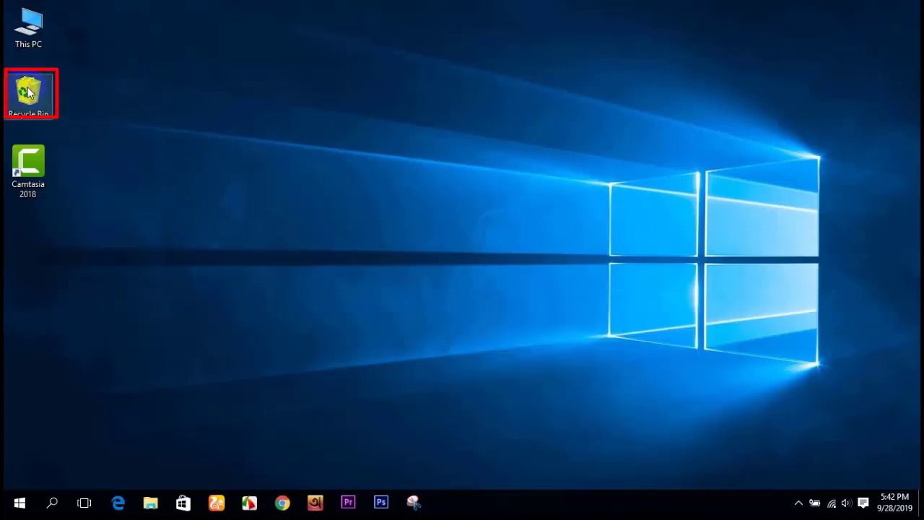
right_click(28, 90)
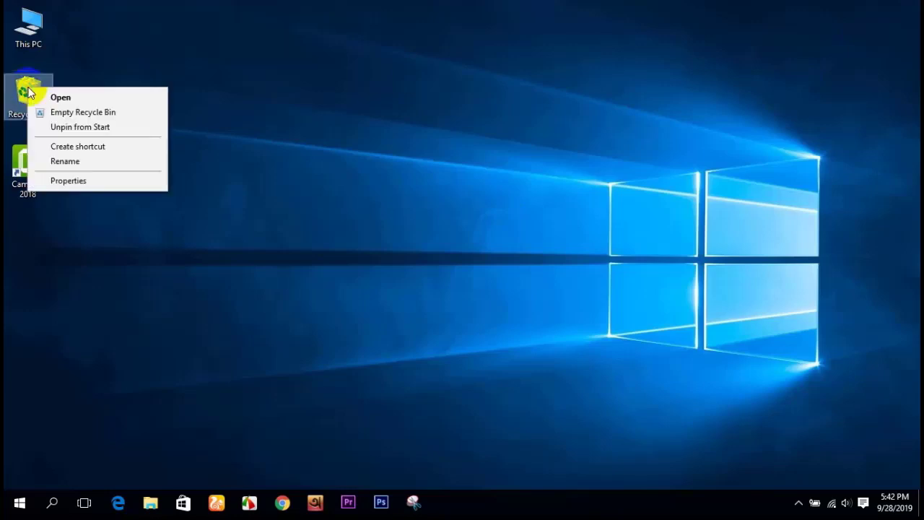
click(64, 113)
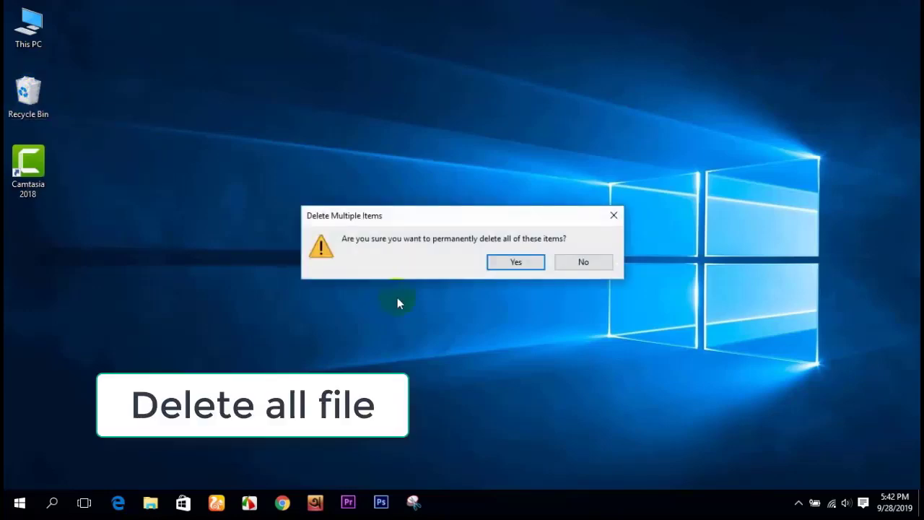
click(509, 262)
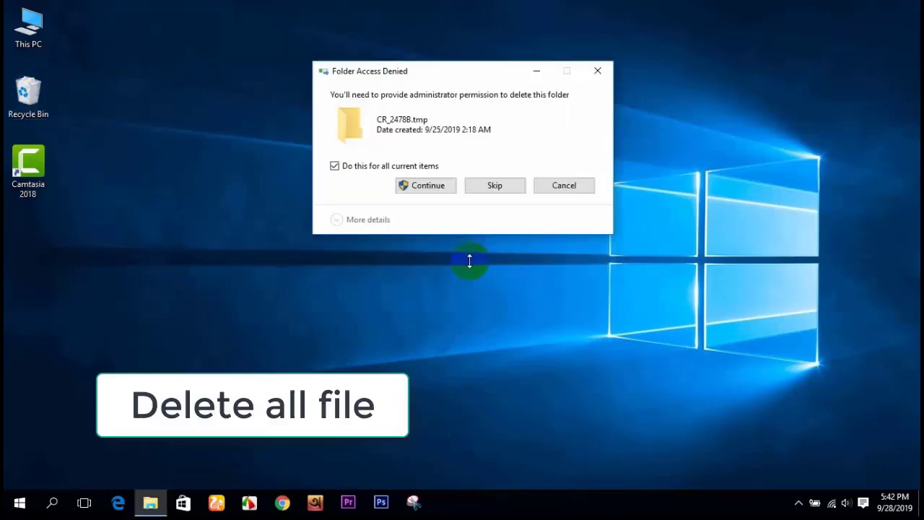
click(425, 188)
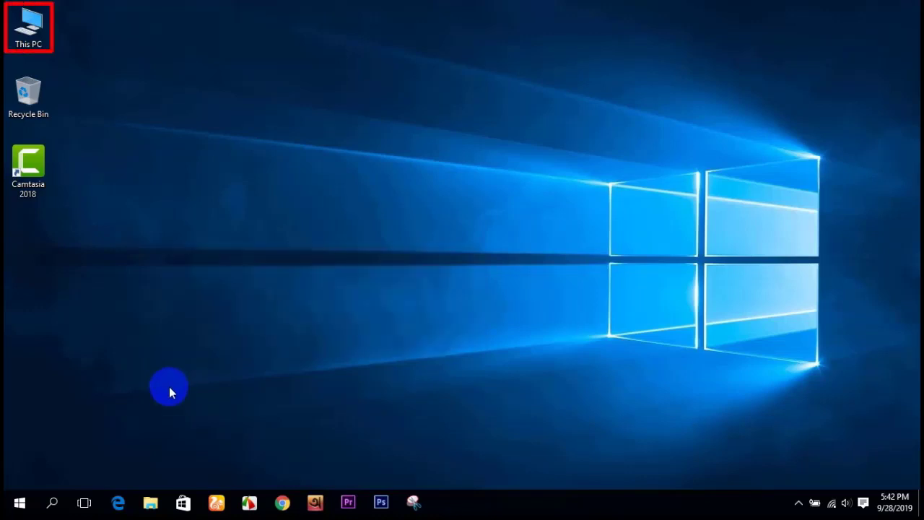
Optimize Local Disk (C:) through its drive properties in This PC, and close the optimization and properties windows
double_click(28, 26)
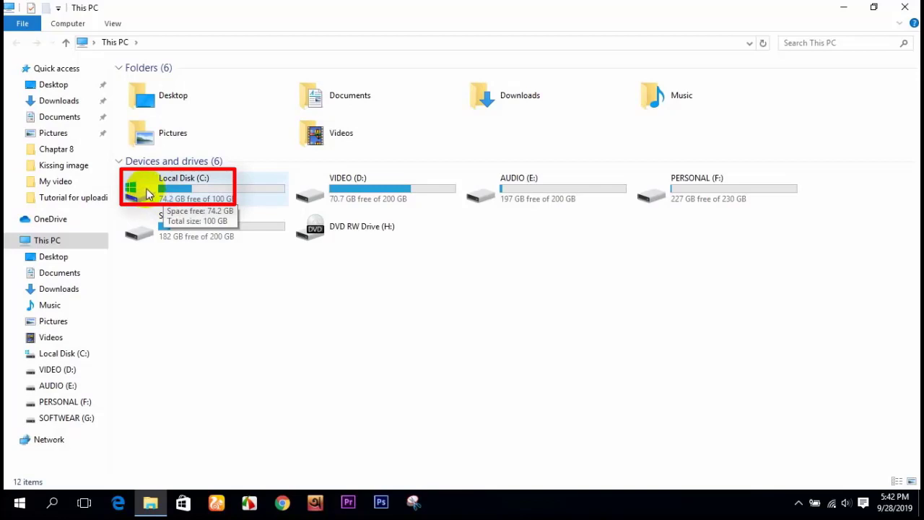
right_click(147, 194)
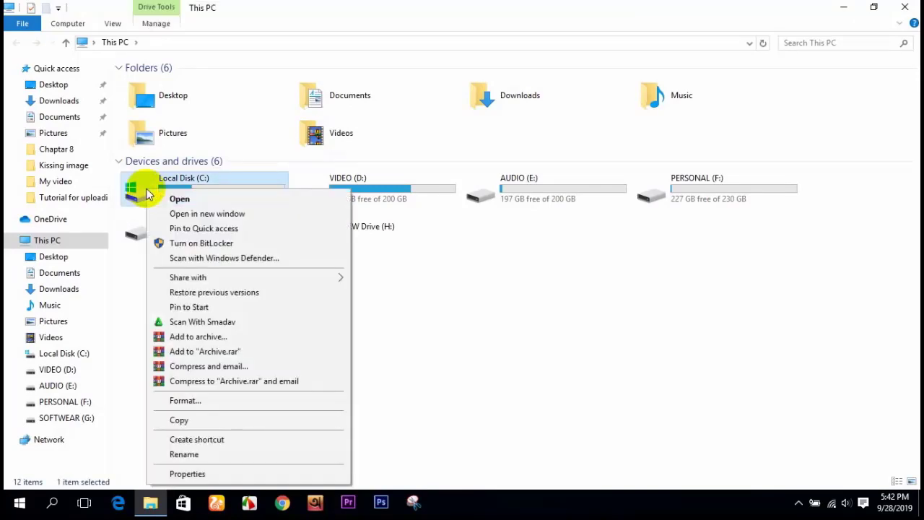
click(192, 474)
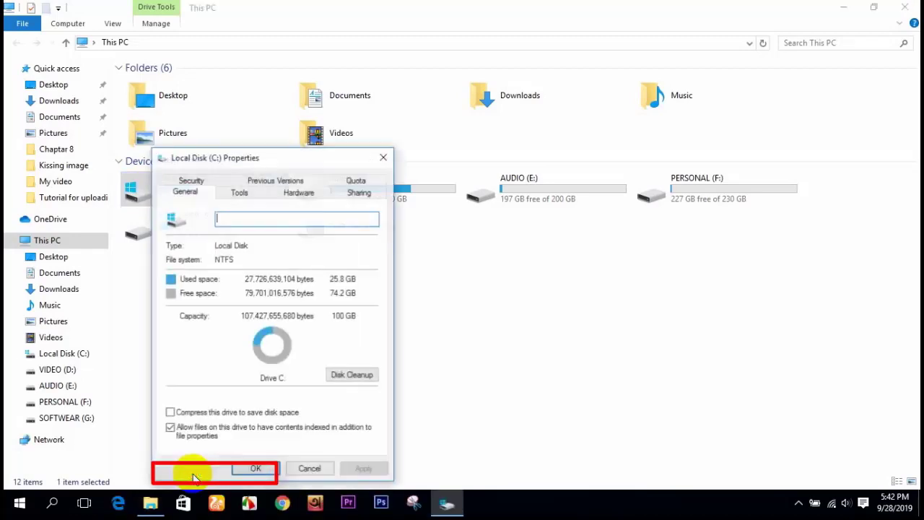
click(241, 192)
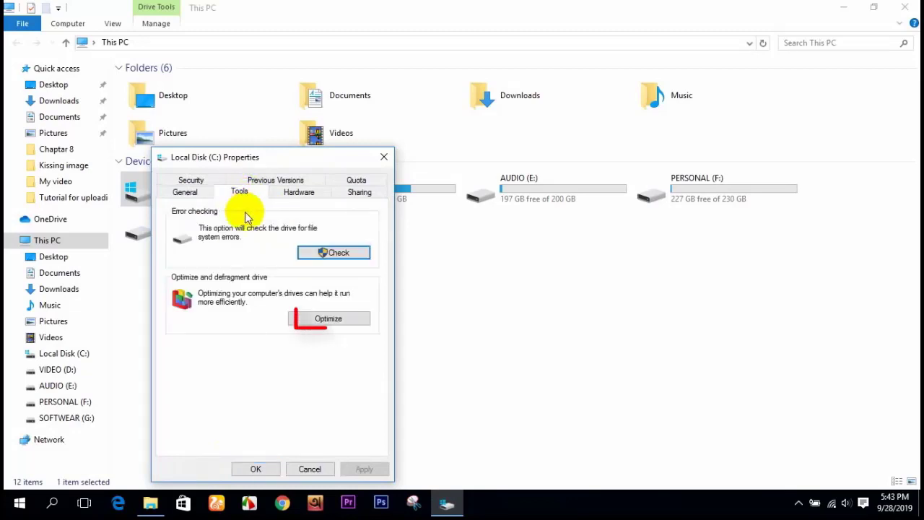
click(328, 320)
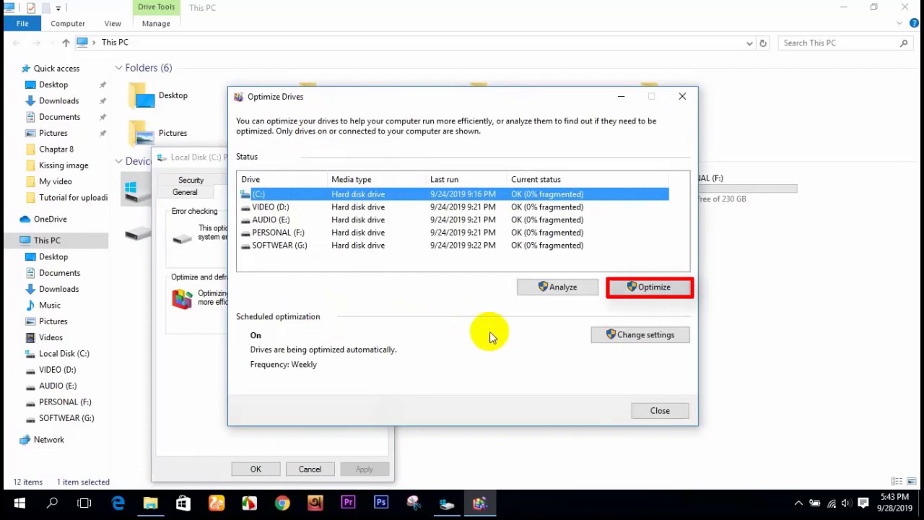
click(653, 288)
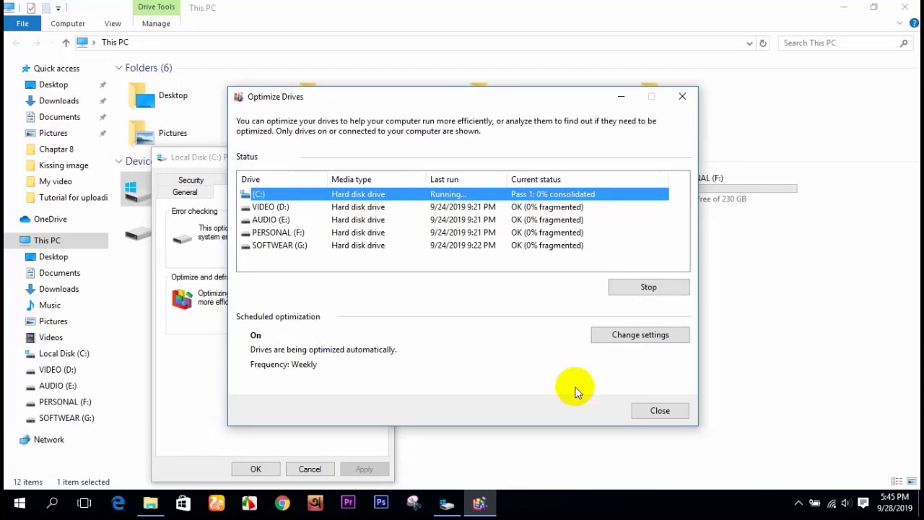
click(658, 411)
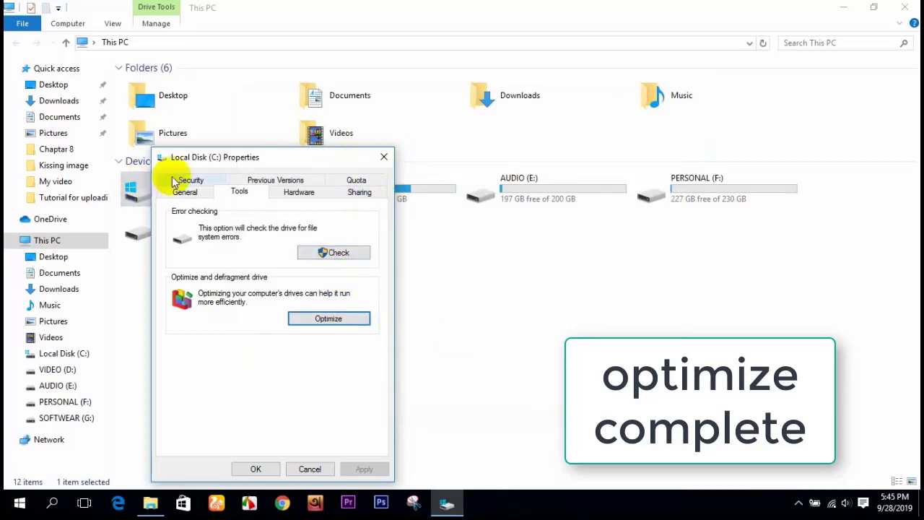
click(384, 156)
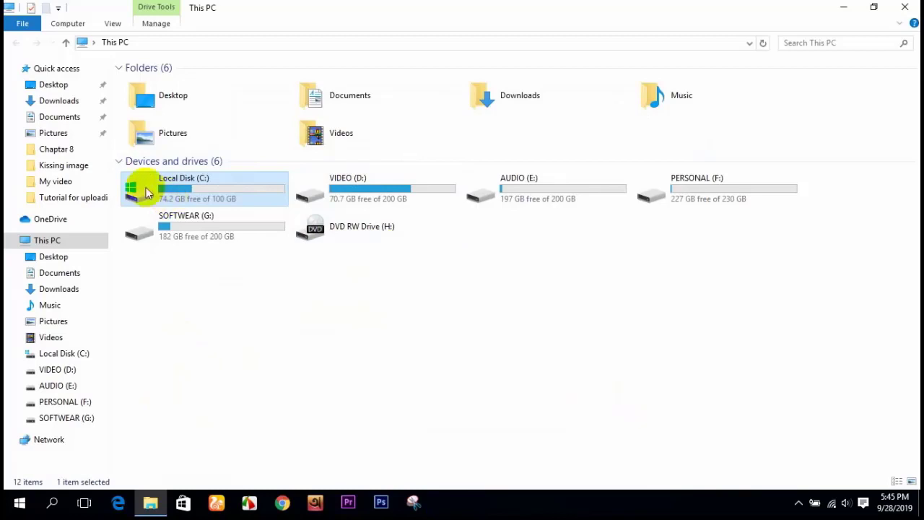
Reopen the properties of Local Disk (C:) and start Disk Cleanup for the drive
mouse_move(146, 188)
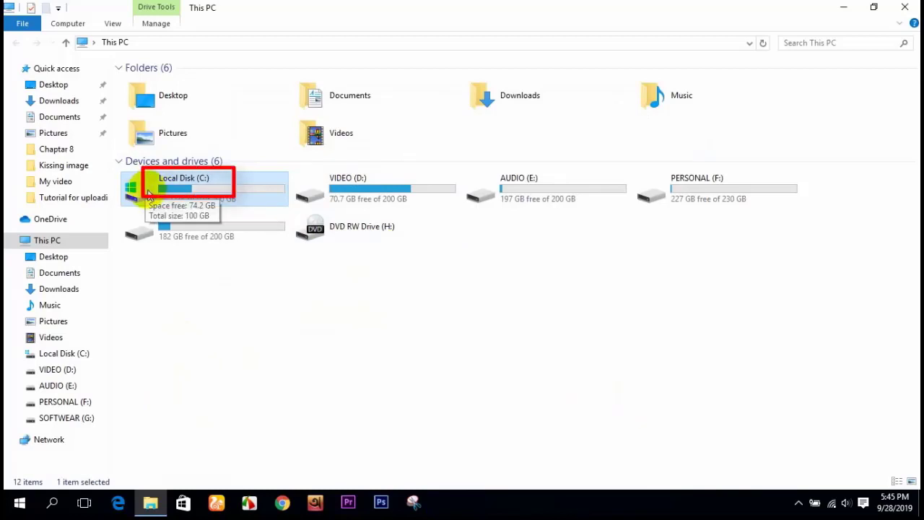
right_click(148, 191)
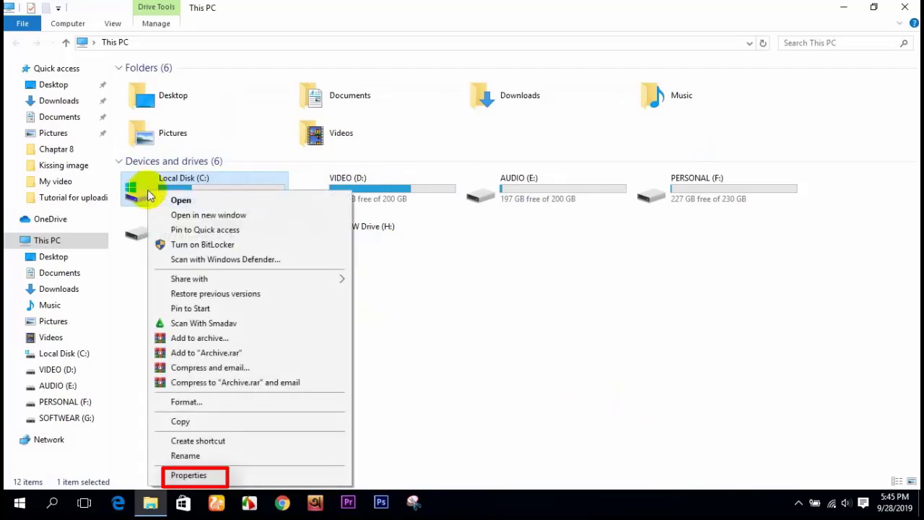
click(188, 474)
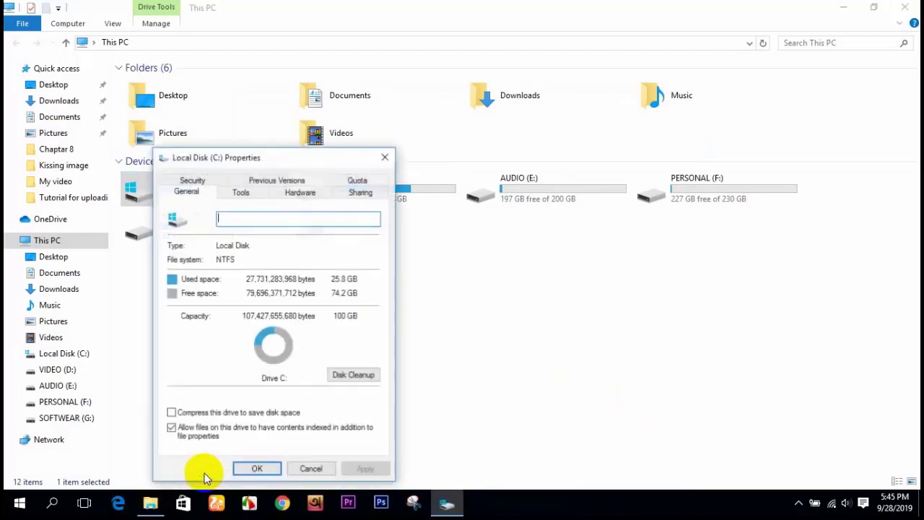
click(352, 379)
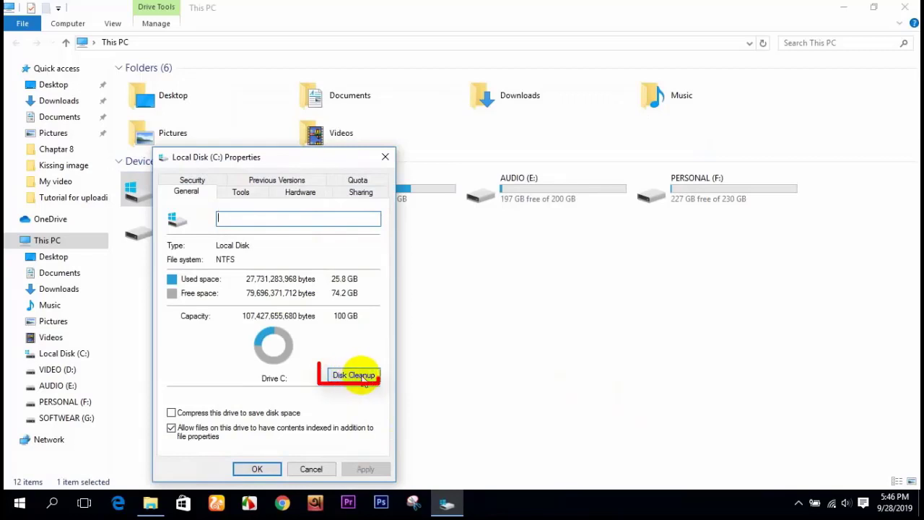
click(356, 376)
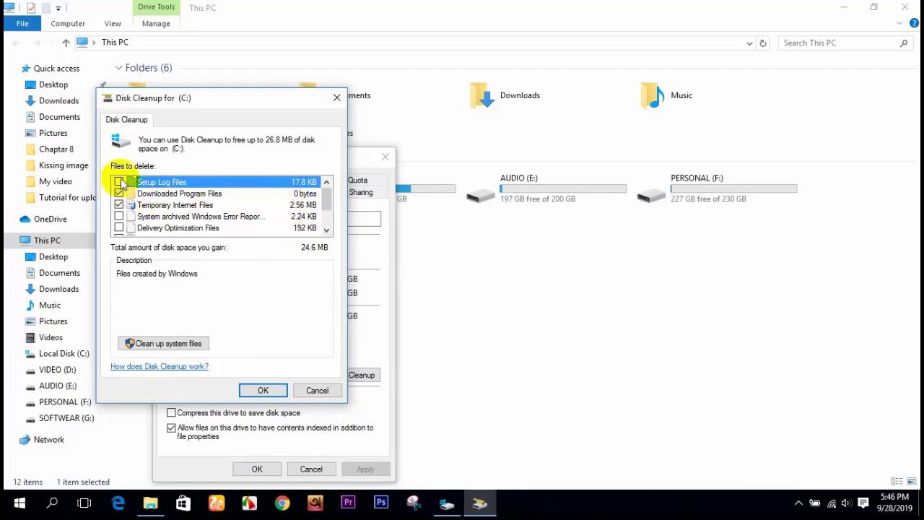
Mark all file categories for deletion, including Setup Log Files, archived Windows Error Reporting, Delivery Optimization Files, Recycle Bin and Temporary files
click(118, 216)
click(119, 228)
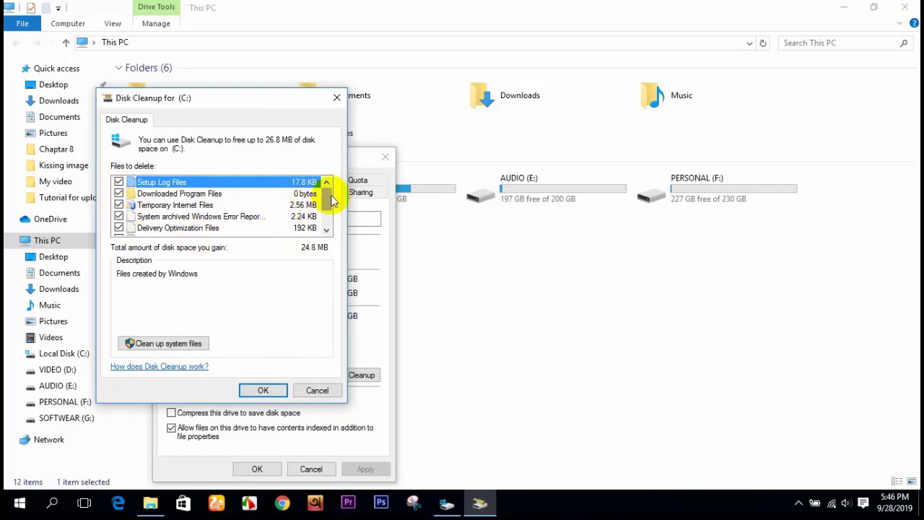
drag(329, 197, 329, 210)
click(118, 228)
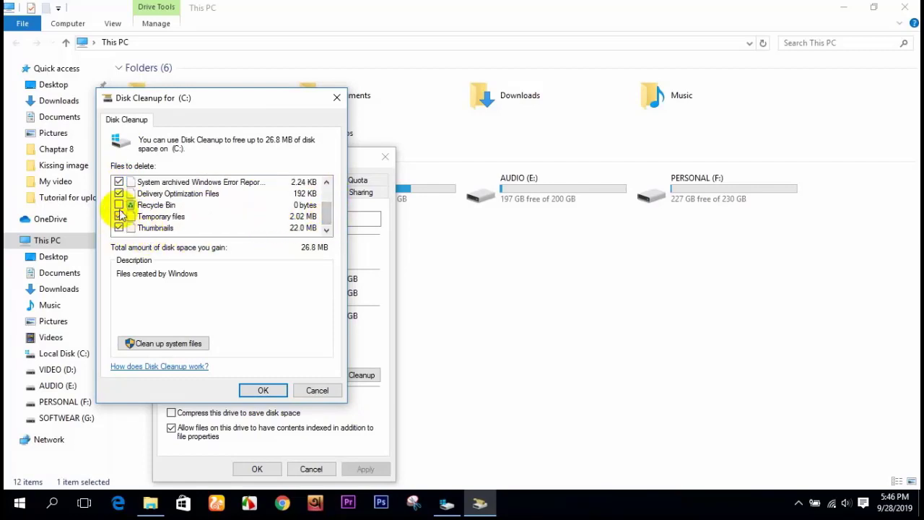
click(118, 216)
click(118, 204)
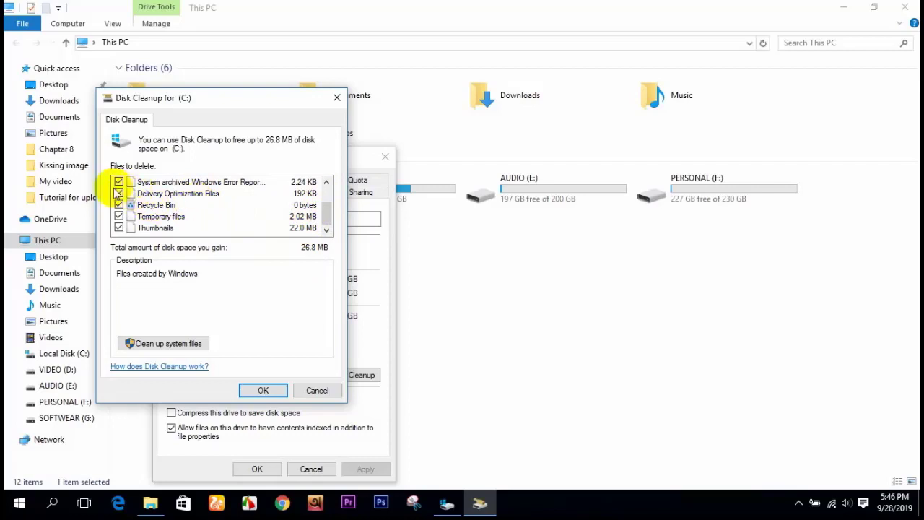
Run the cleanup with permanent deletion of the marked files, and close the drive properties and This PC
click(264, 390)
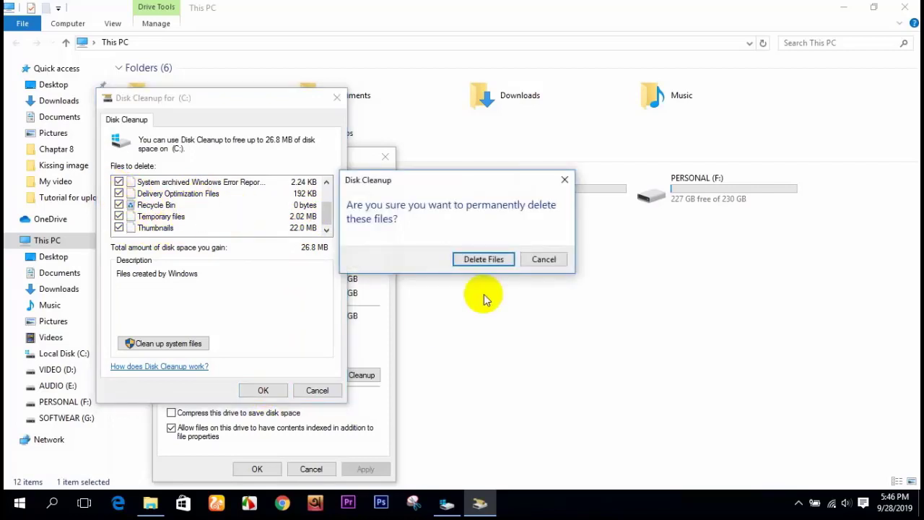
click(484, 259)
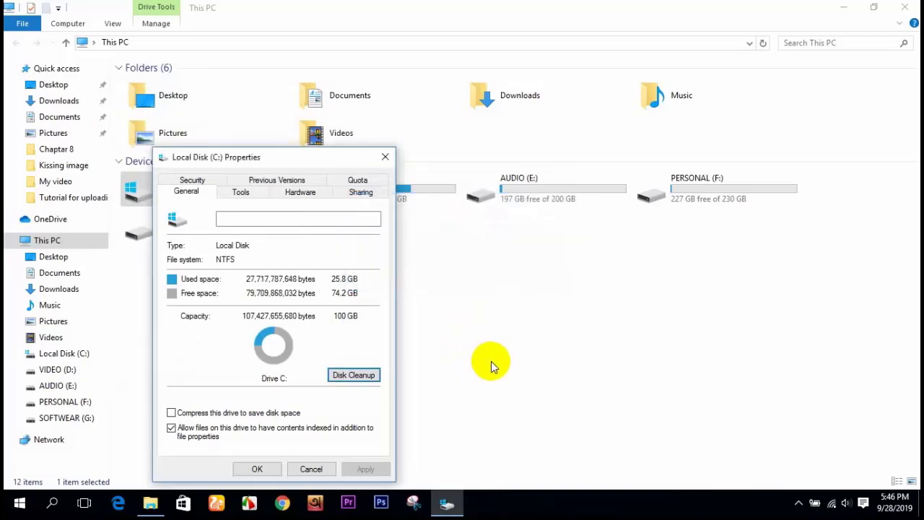
click(385, 158)
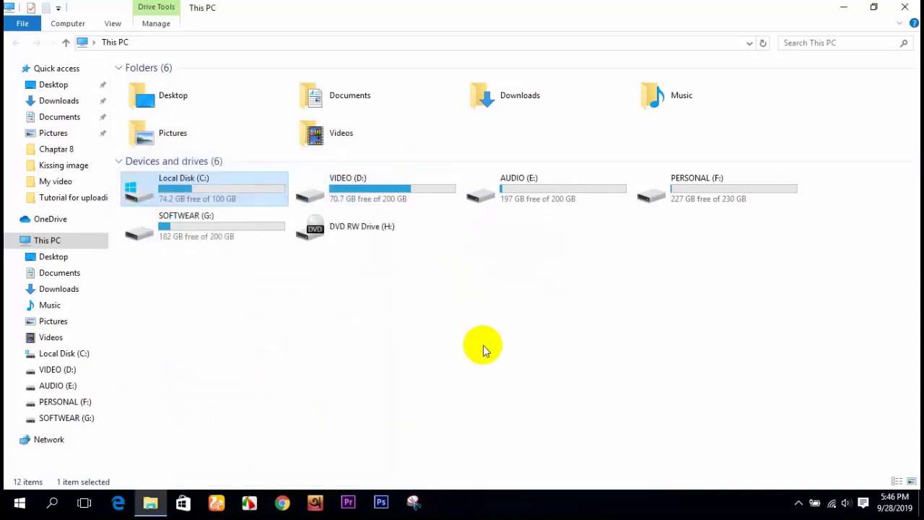
click(904, 7)
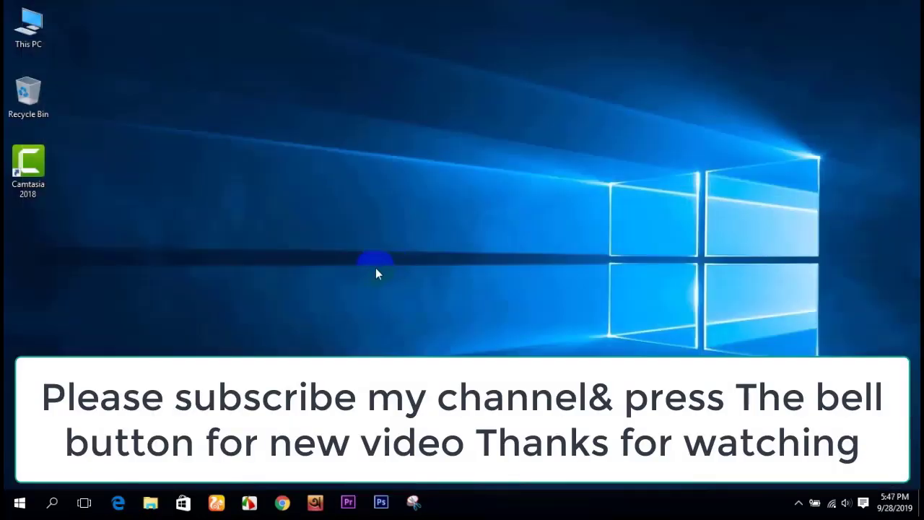